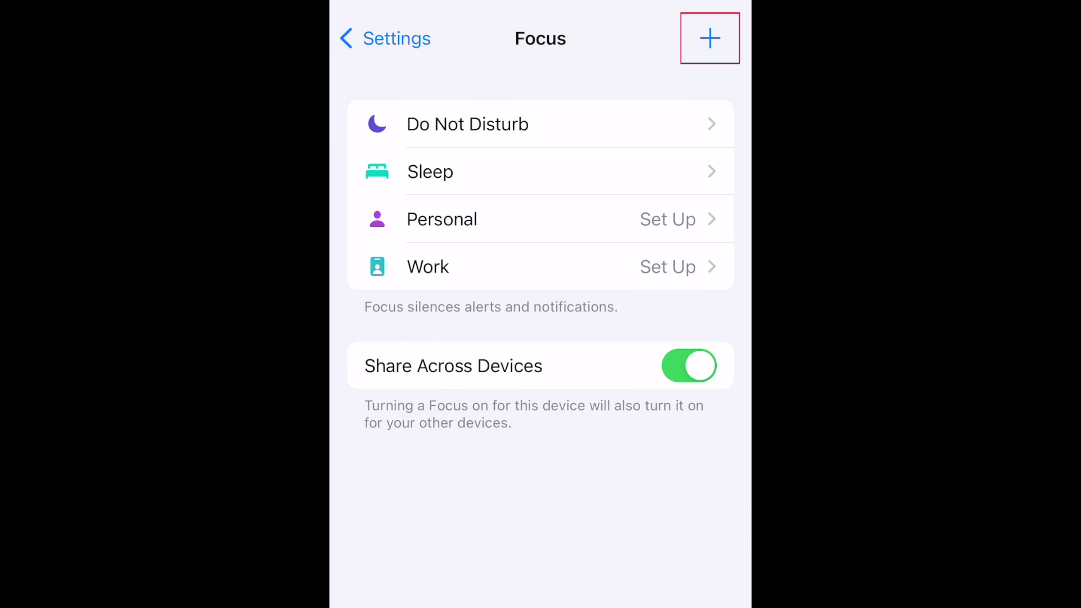
# Step: Create a custom Focus named 'Example' with a purple colour and document icon
pyautogui.click(710, 38)
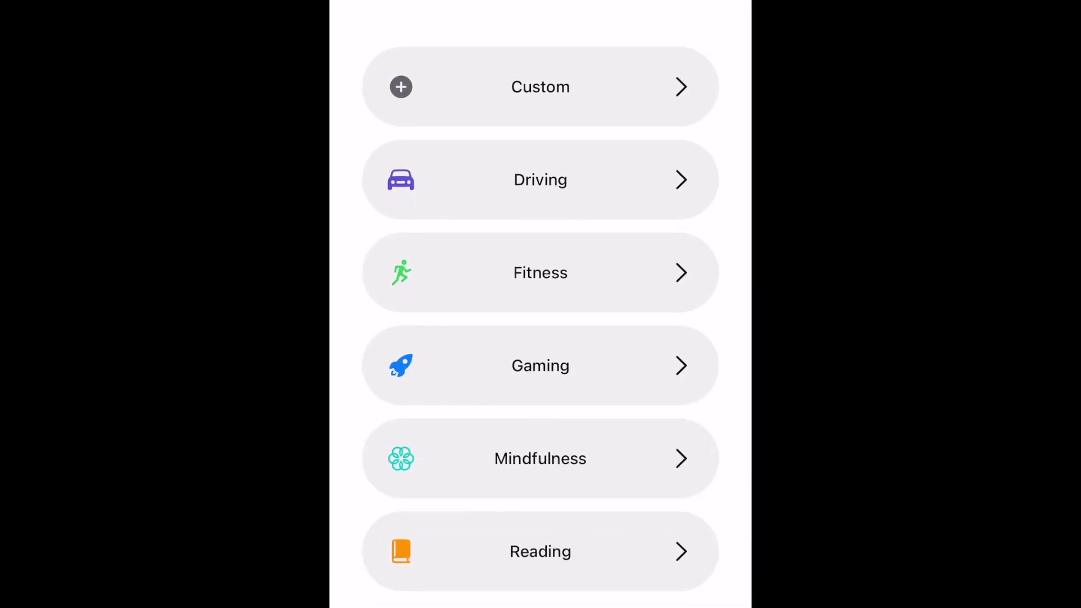
pyautogui.click(541, 86)
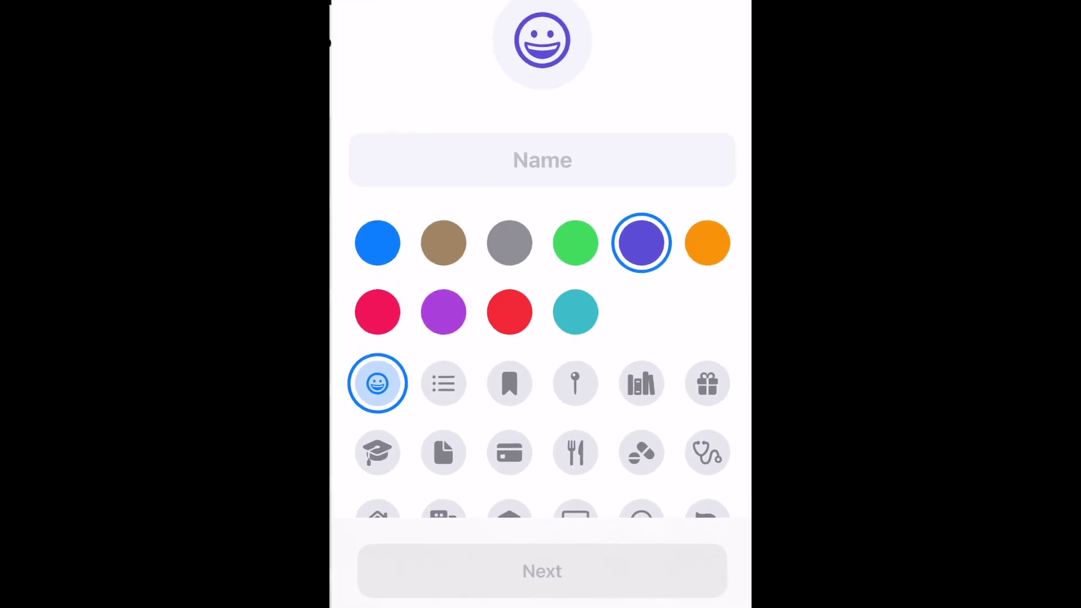
pyautogui.click(540, 248)
pyautogui.write('Example')
pyautogui.click(442, 419)
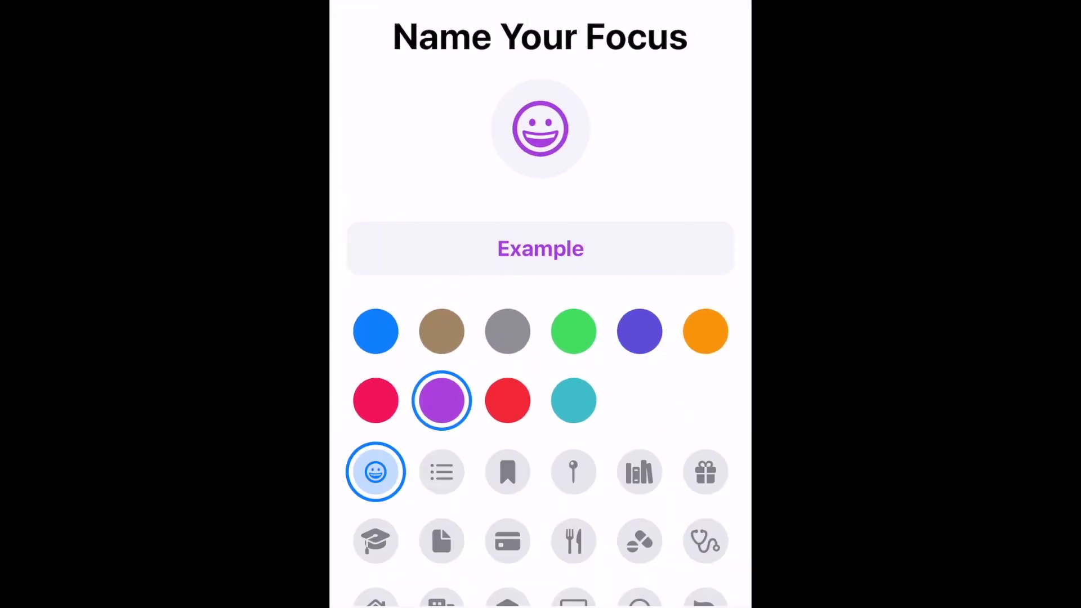
pyautogui.scroll(-5, 540, 338)
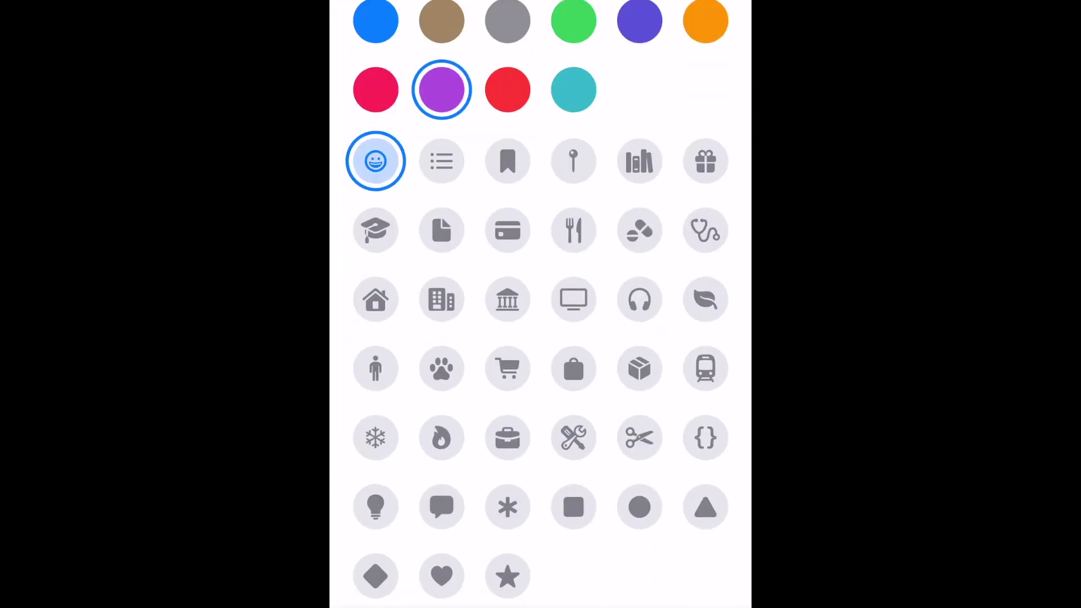
pyautogui.click(442, 229)
pyautogui.scroll(5, 541, 338)
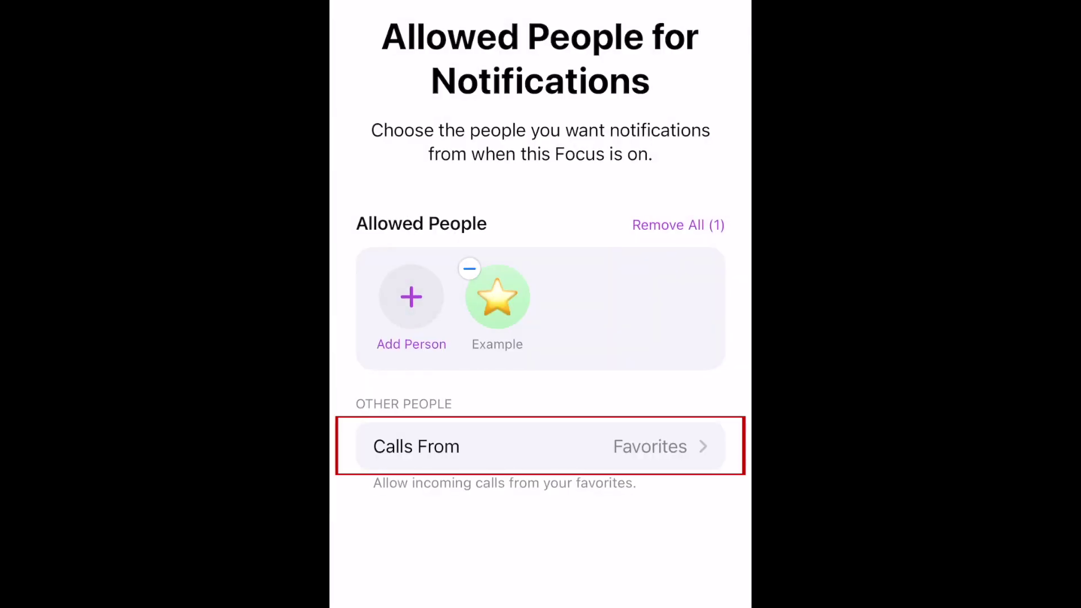
# Step: Set Calls From to No One and accept the allowed people
pyautogui.click(529, 446)
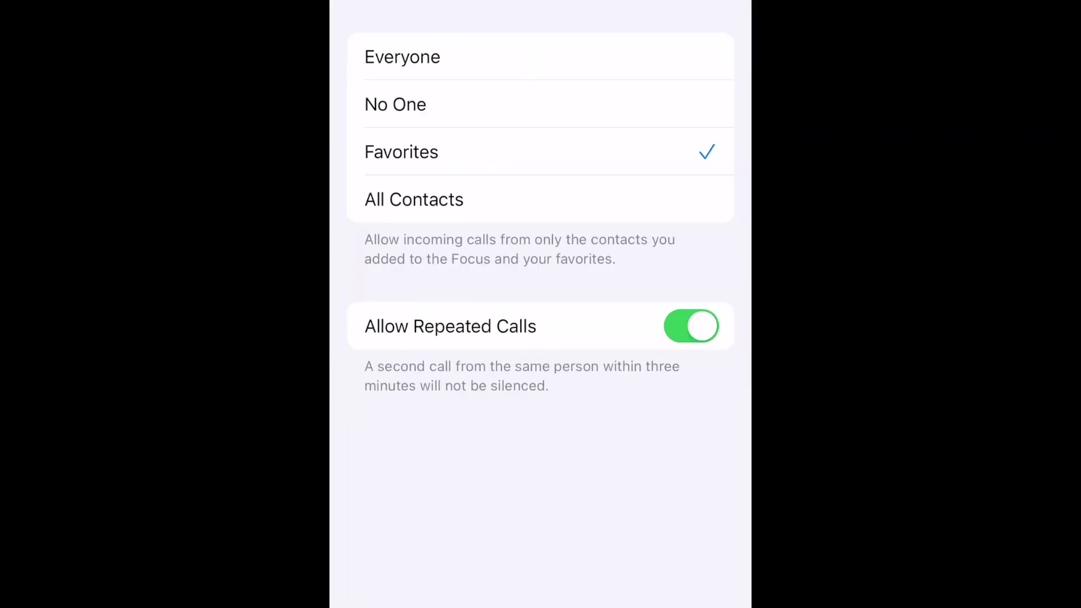
pyautogui.click(402, 55)
pyautogui.click(395, 102)
pyautogui.click(402, 150)
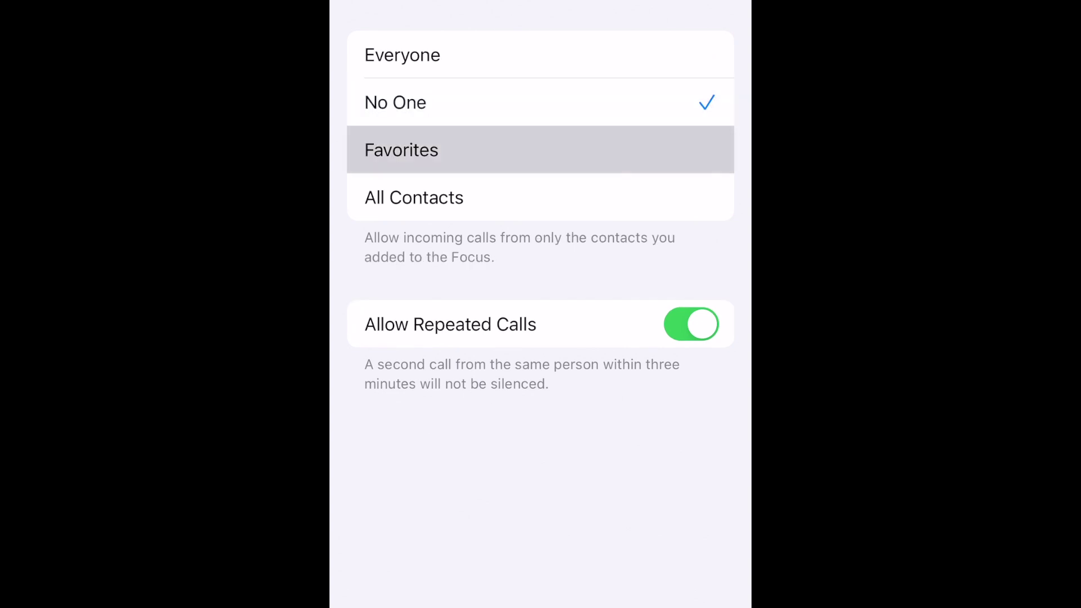
pyautogui.click(414, 197)
pyautogui.click(396, 103)
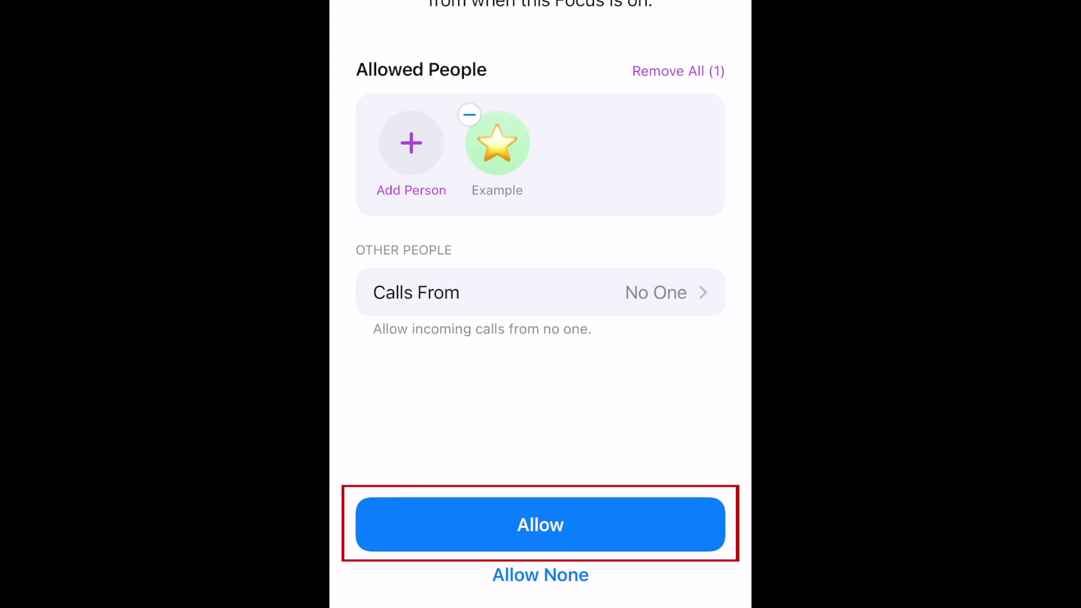
pyautogui.click(540, 524)
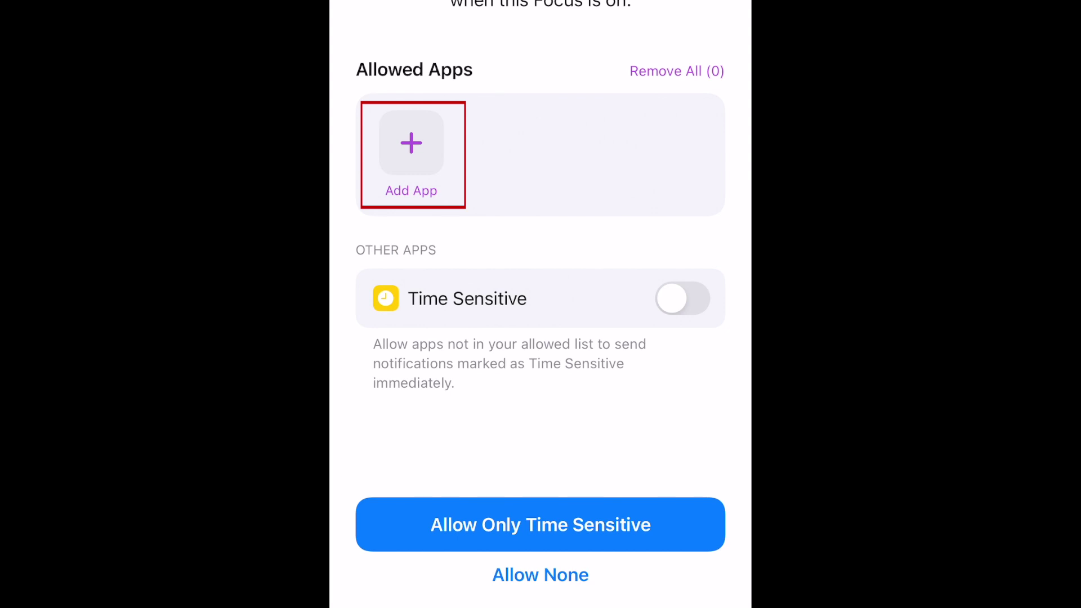
# Step: Allow Calendar notifications in the Example Focus
pyautogui.click(358, 474)
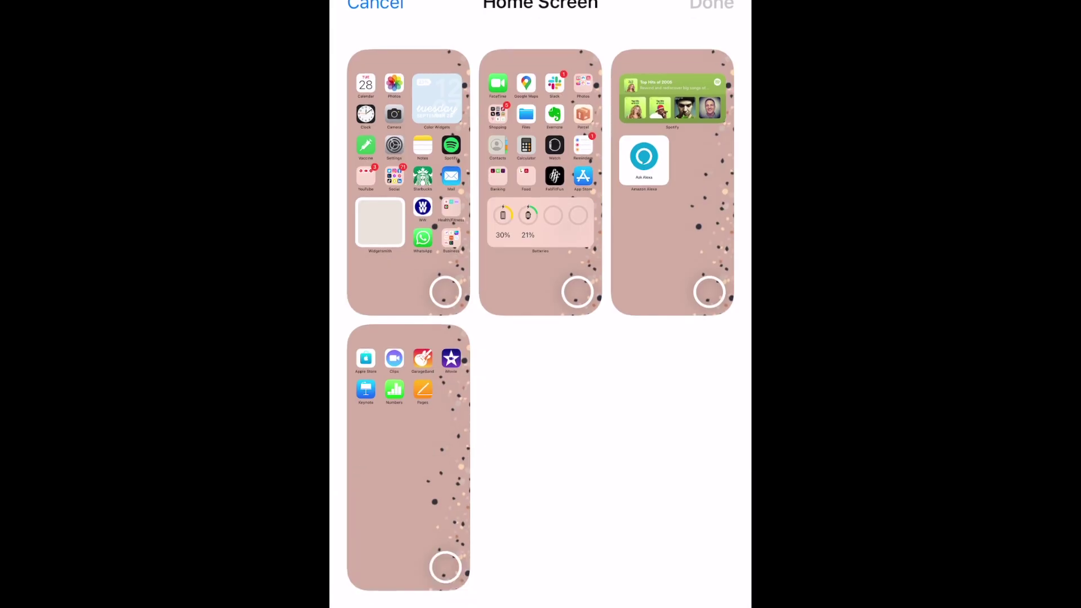
# Step: Select the third home screen page as the Example Focus's custom page
pyautogui.click(673, 182)
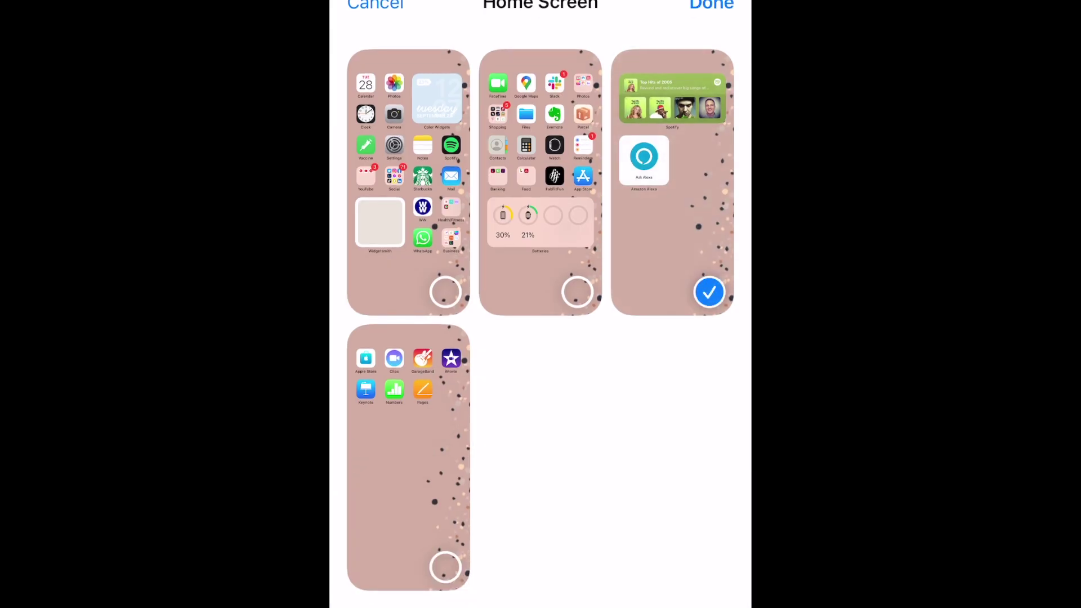
pyautogui.click(711, 5)
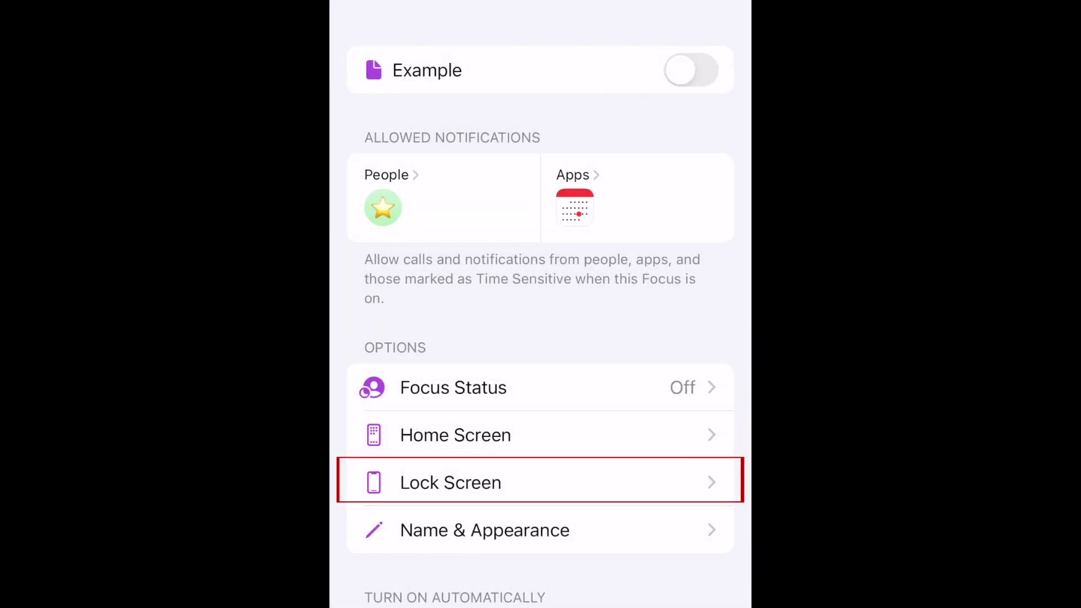
# Step: Turn on Dim Lock Screen in the Example Focus's lock screen options
pyautogui.click(451, 482)
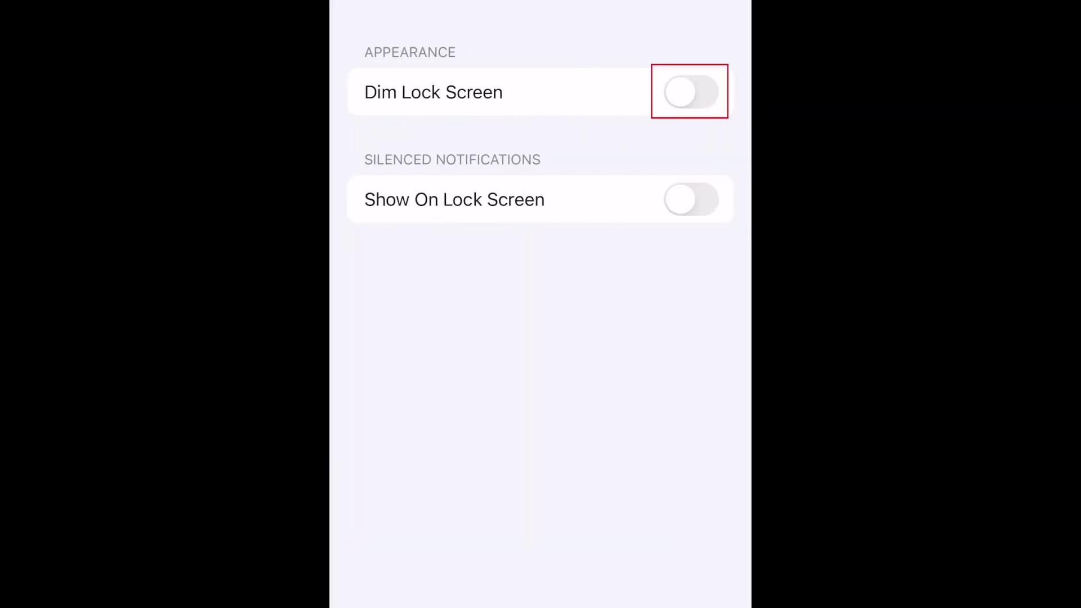
pyautogui.click(691, 92)
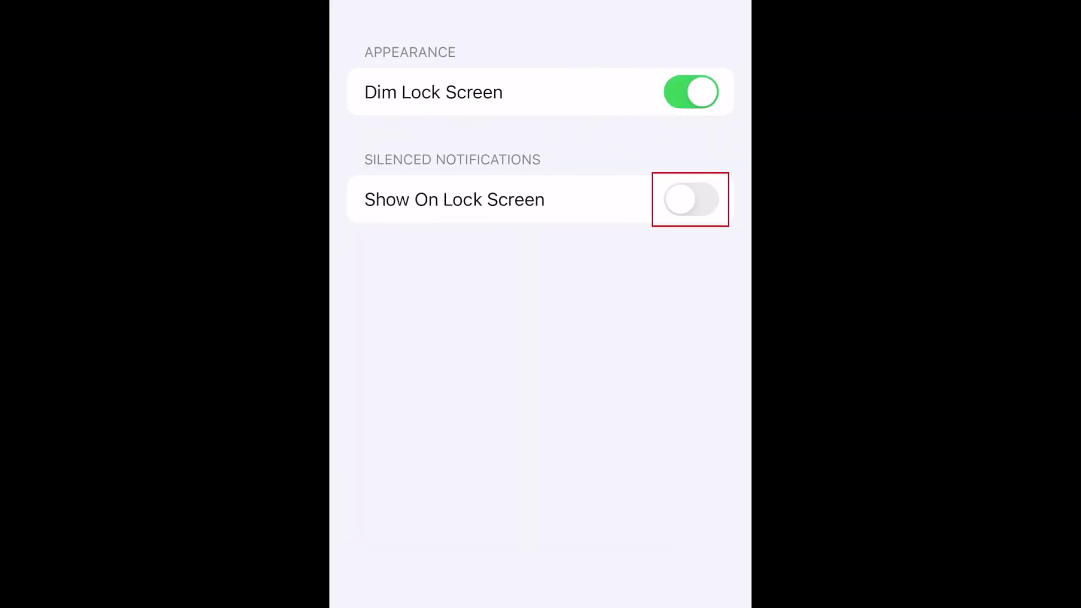
pyautogui.click(691, 199)
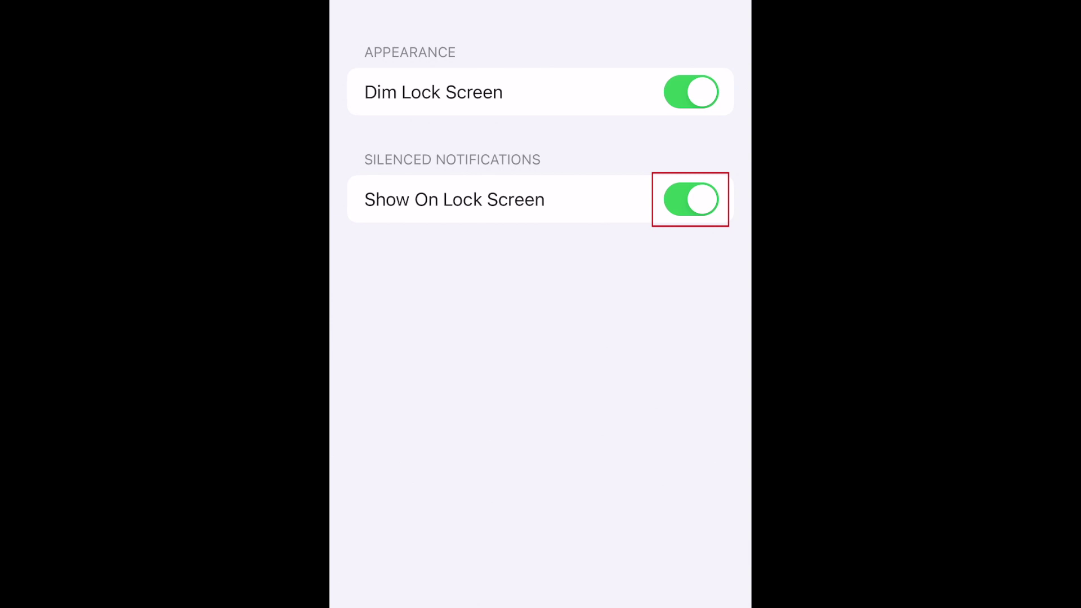
pyautogui.click(691, 199)
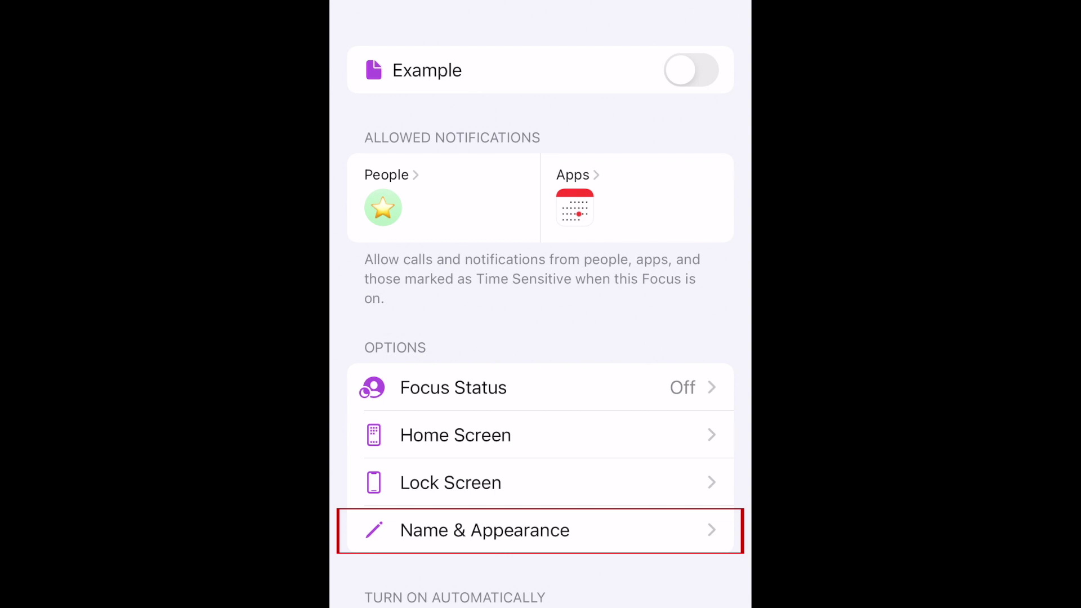
pyautogui.click(541, 531)
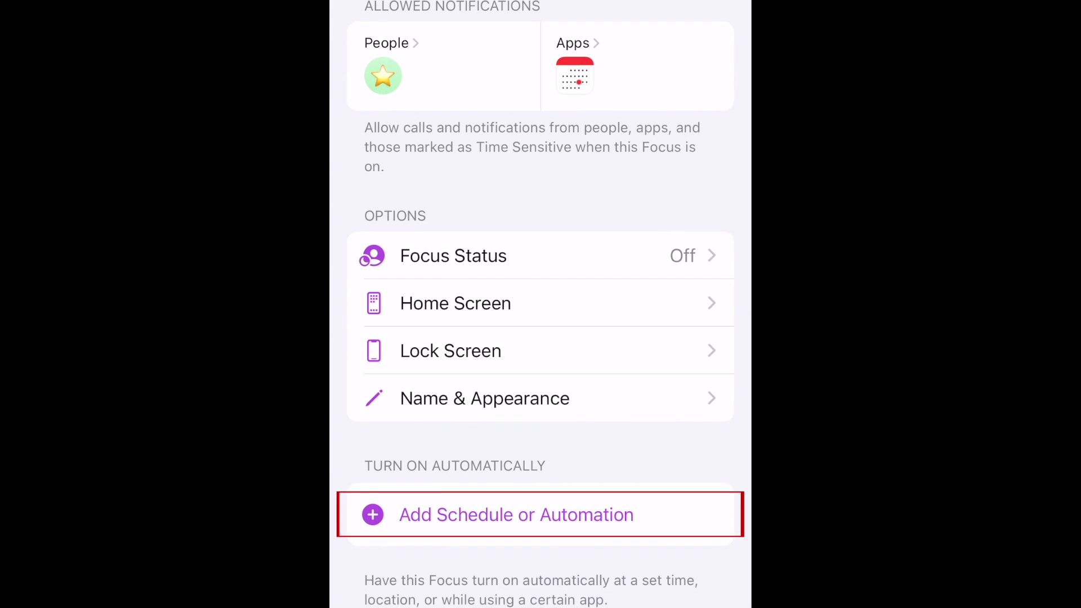
pyautogui.click(517, 515)
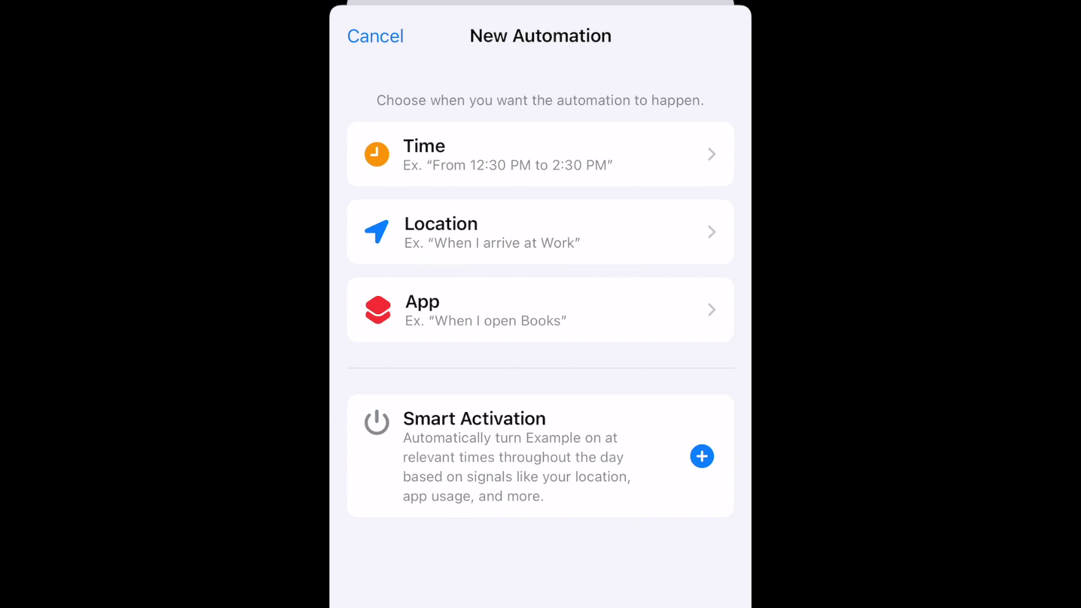
pyautogui.click(375, 36)
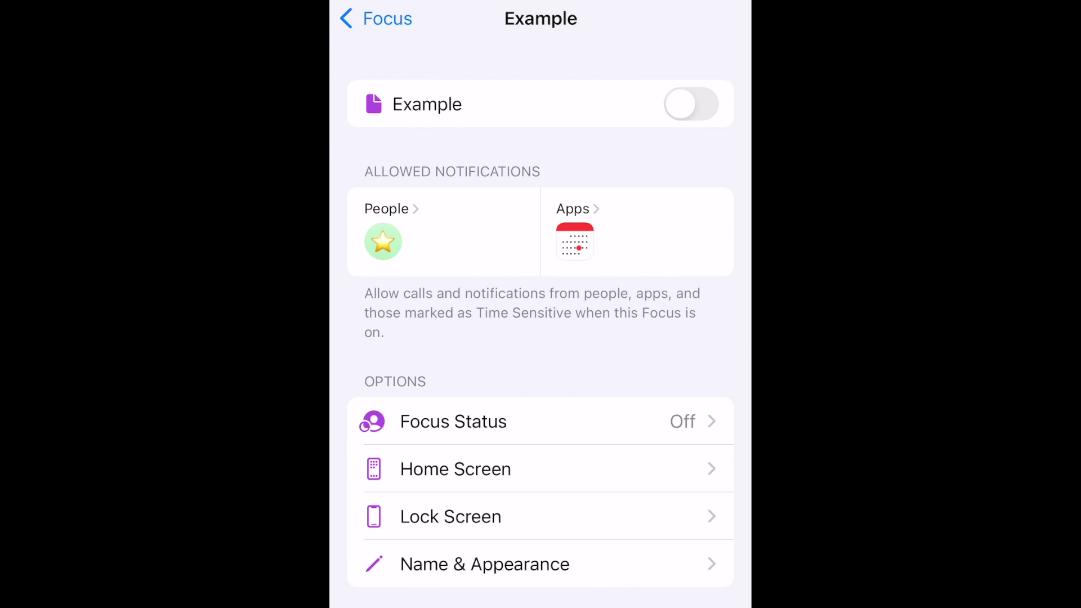
# Step: Switch on the Example Focus from the Focus list in Control Centre
pyautogui.click(691, 104)
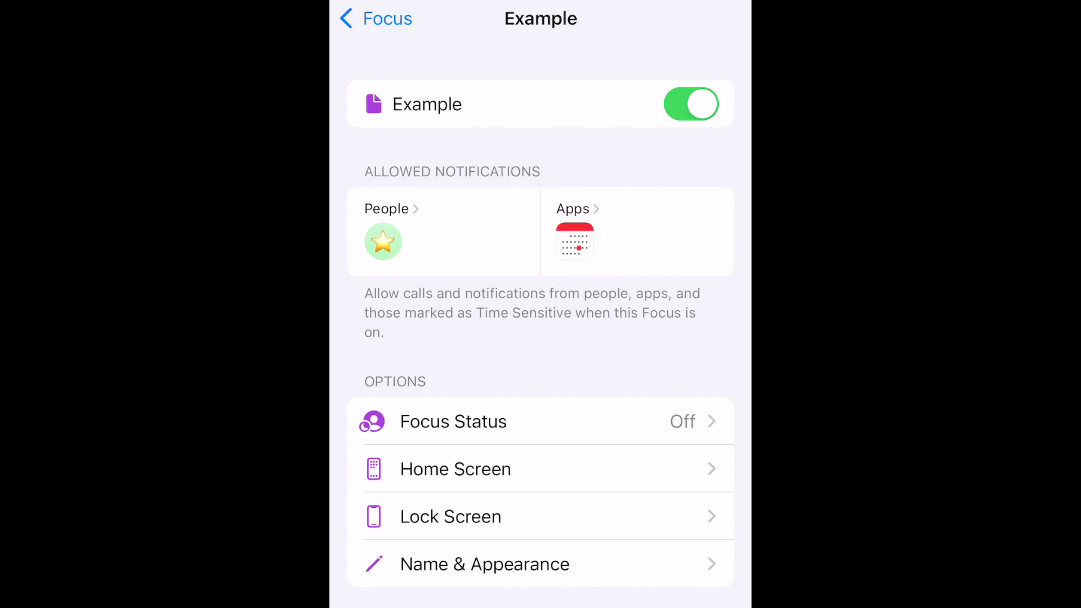
pyautogui.click(691, 105)
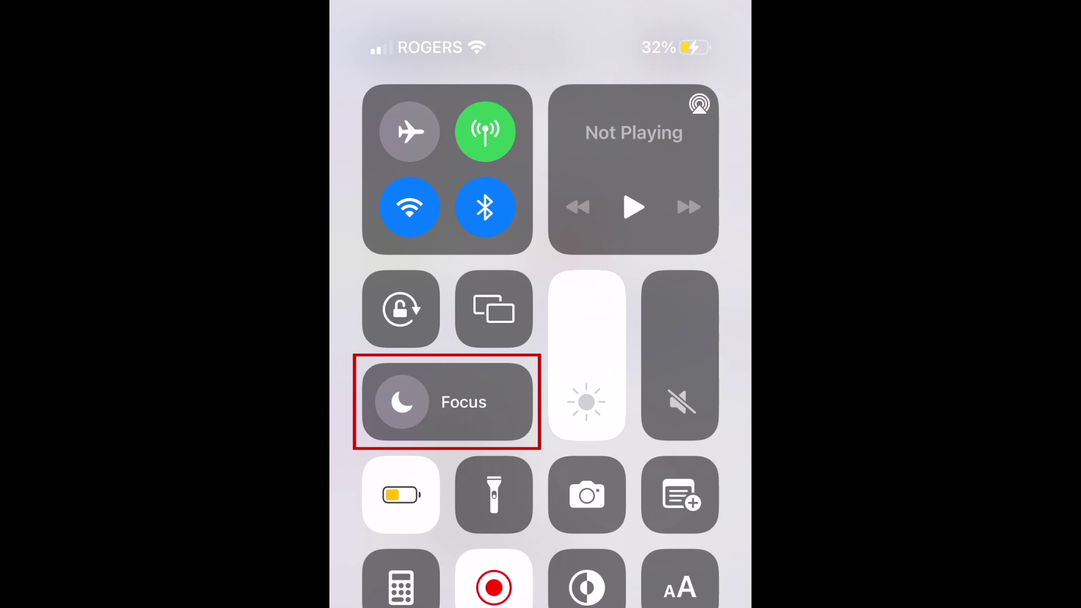
pyautogui.click(447, 402)
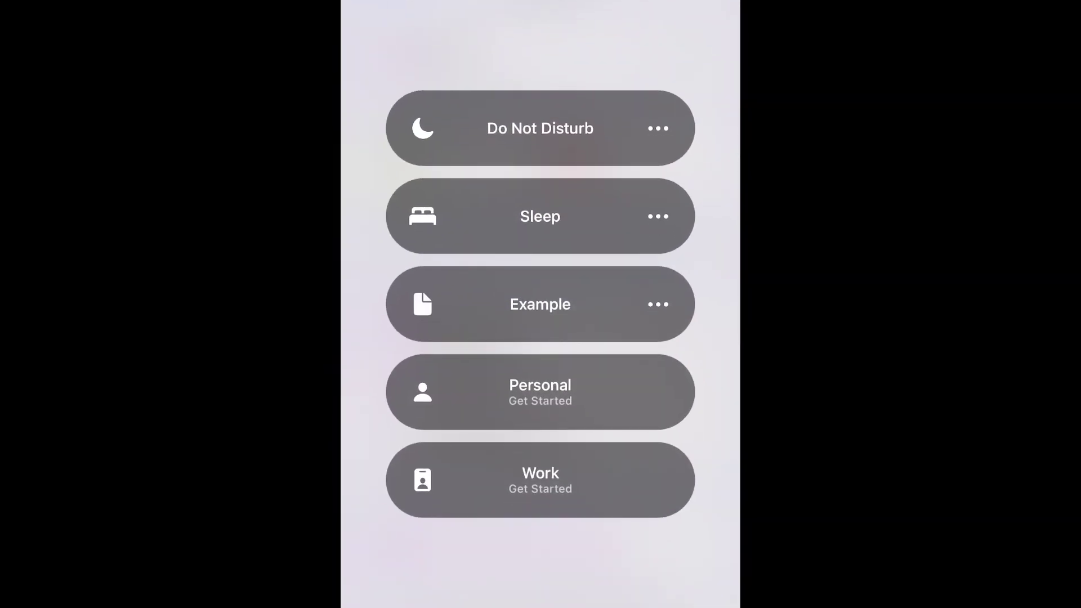
pyautogui.click(541, 304)
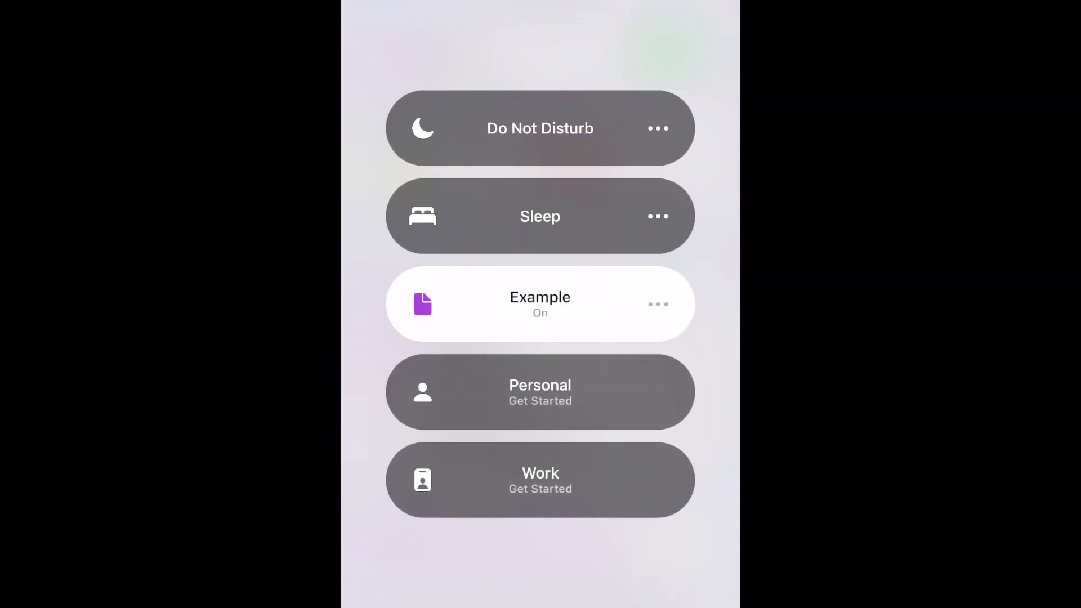